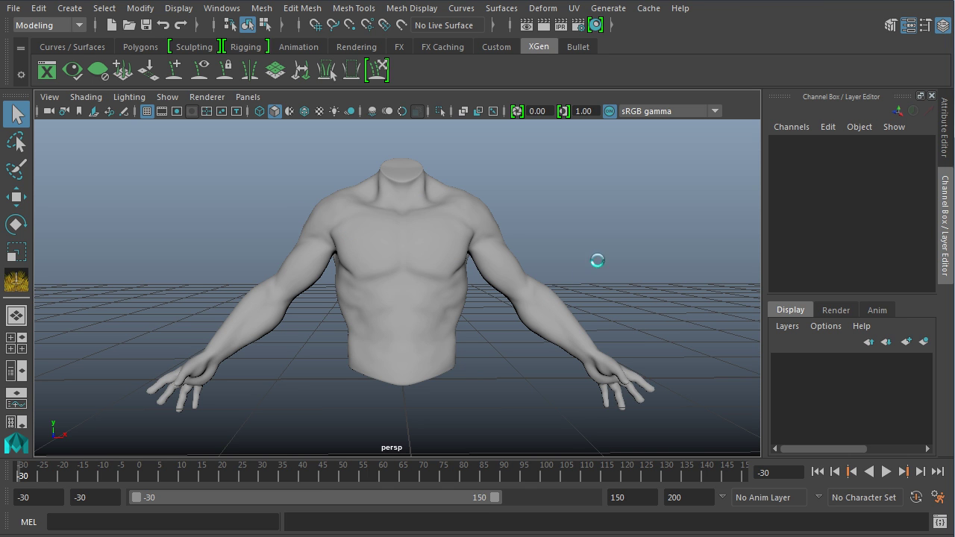
- Browse the fur and grass presets in the XGen Library, then close the library window
left_click(624, 9)
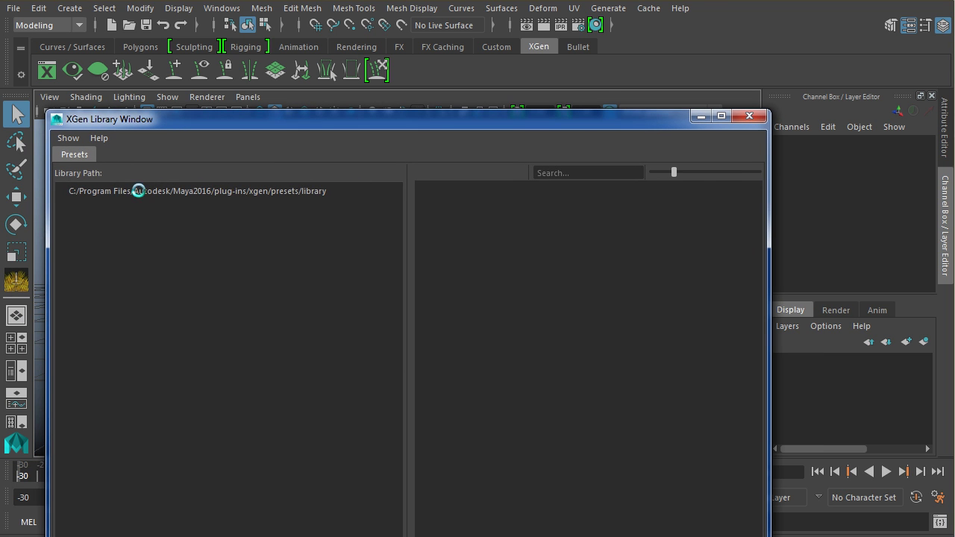
left_click_drag(355, 115, 322, 91)
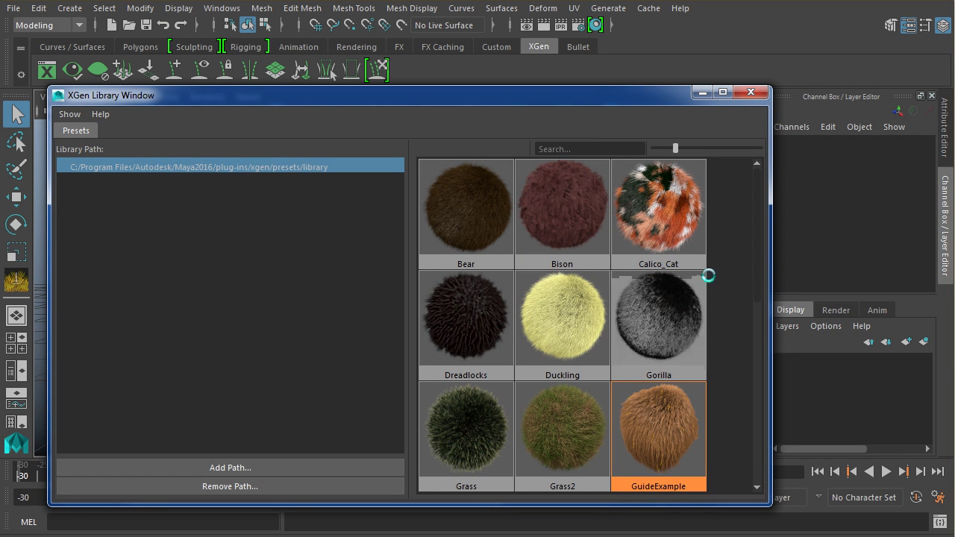
left_click_drag(761, 267, 744, 213)
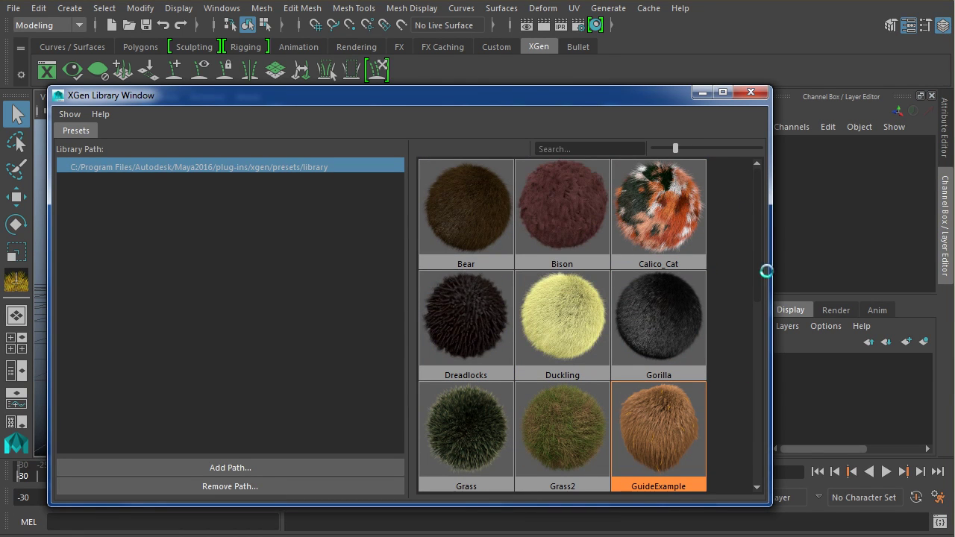
left_click_drag(761, 297, 750, 241)
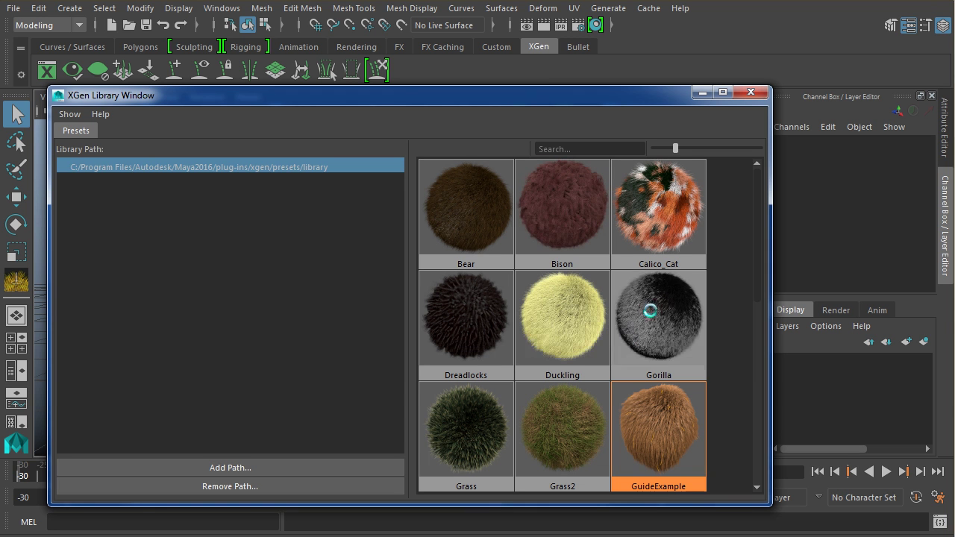
scroll(750, 259, "down", 2)
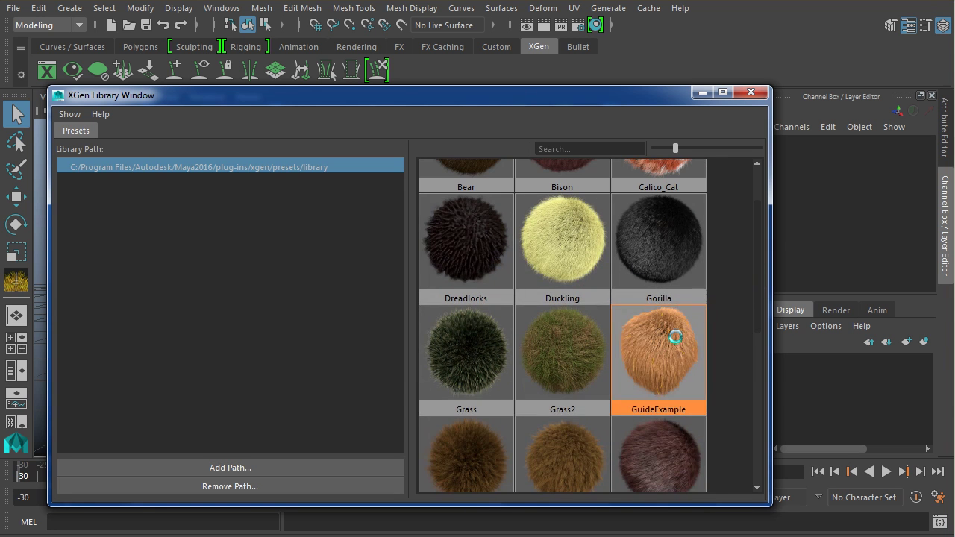
left_click_drag(663, 95, 693, 82)
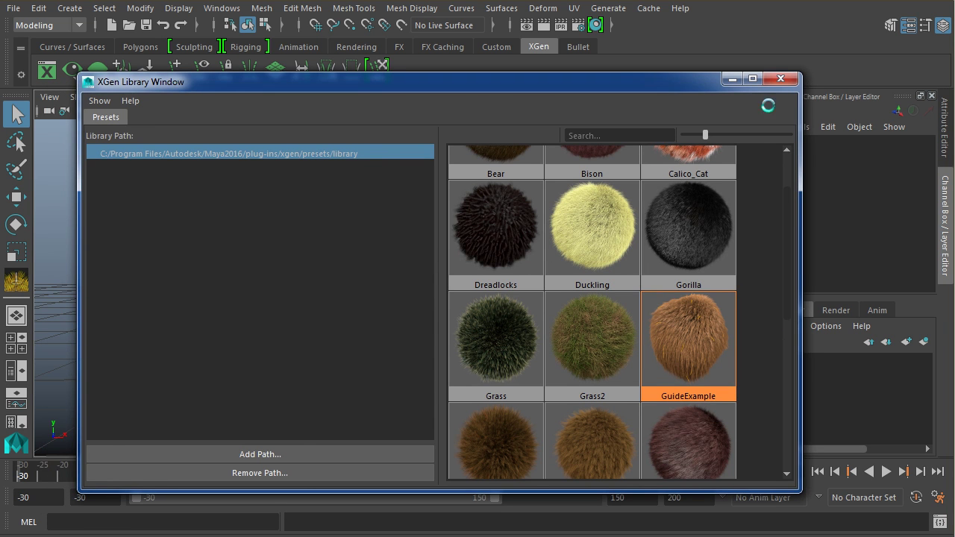
left_click(780, 79)
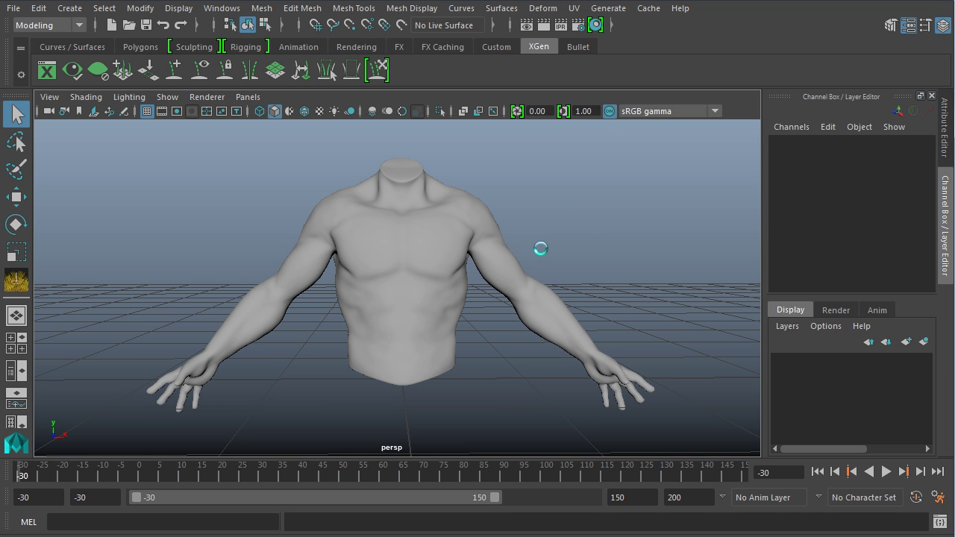
- Bring up the XGen editor, select the torso mesh and start creating a new description for it
left_click(608, 8)
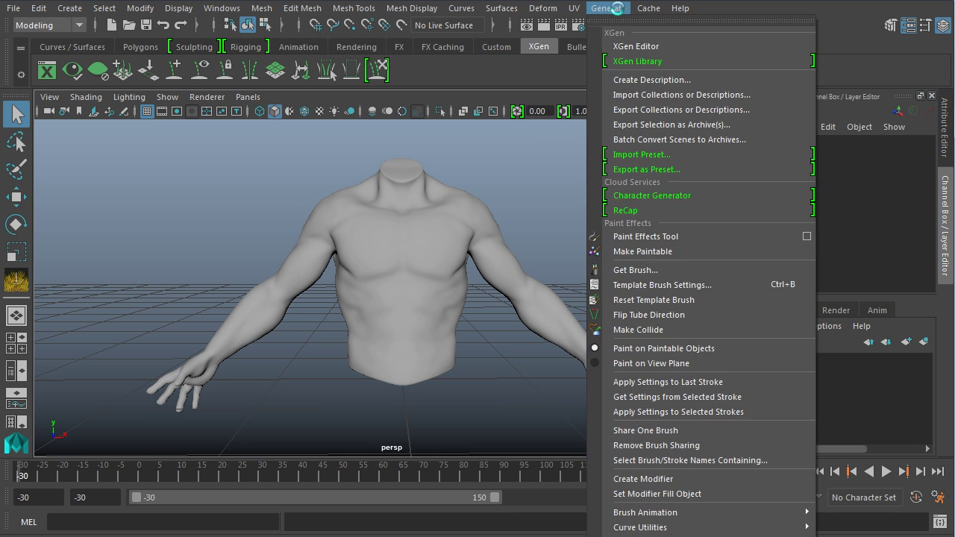
left_click(632, 46)
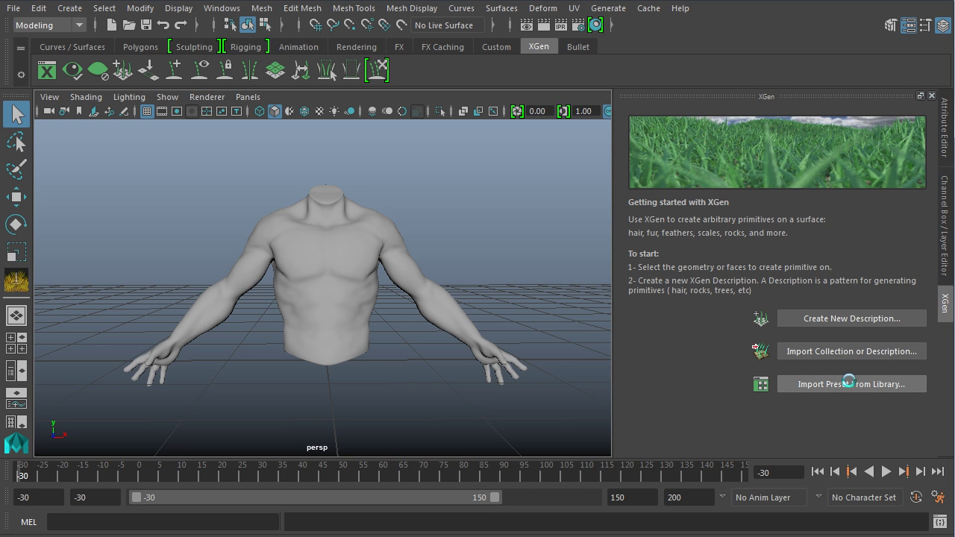
left_click(839, 319)
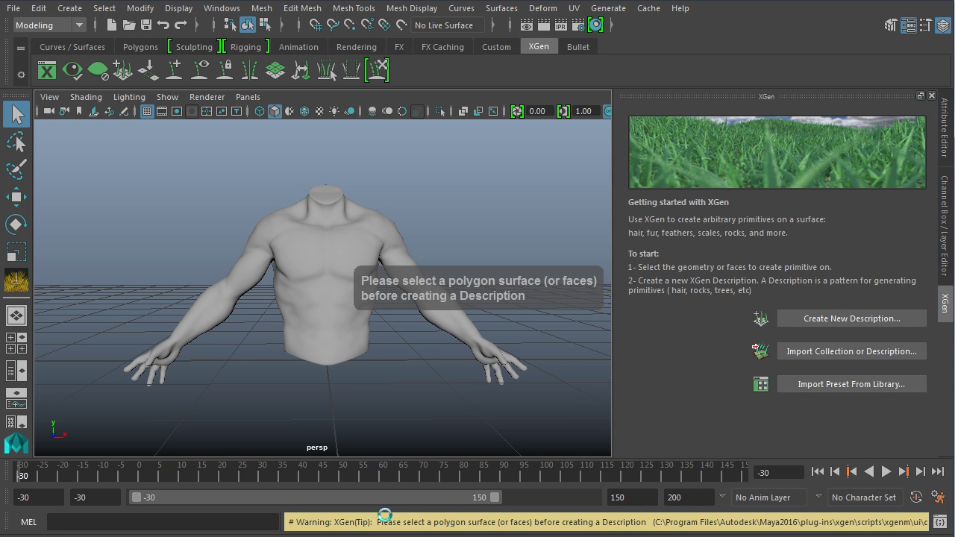
left_click(359, 236)
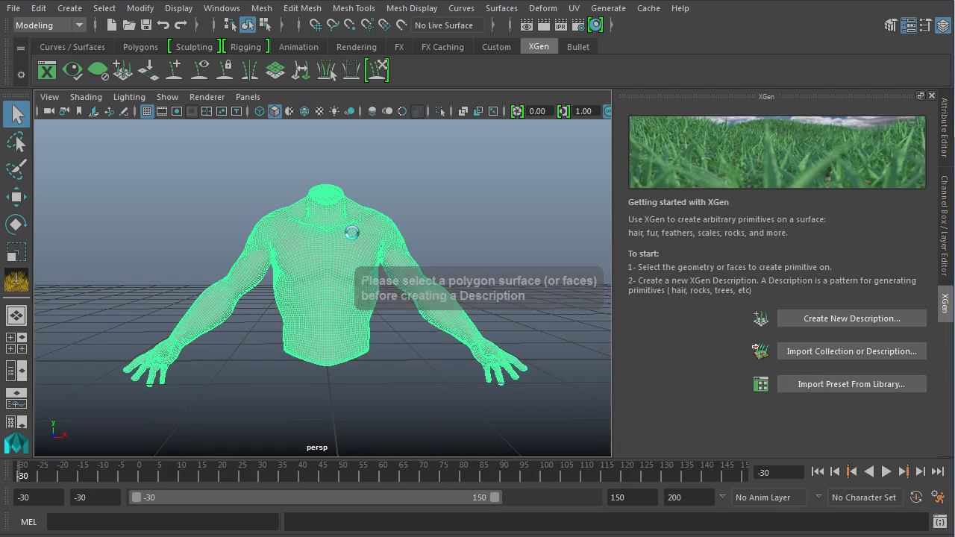
left_click(828, 319)
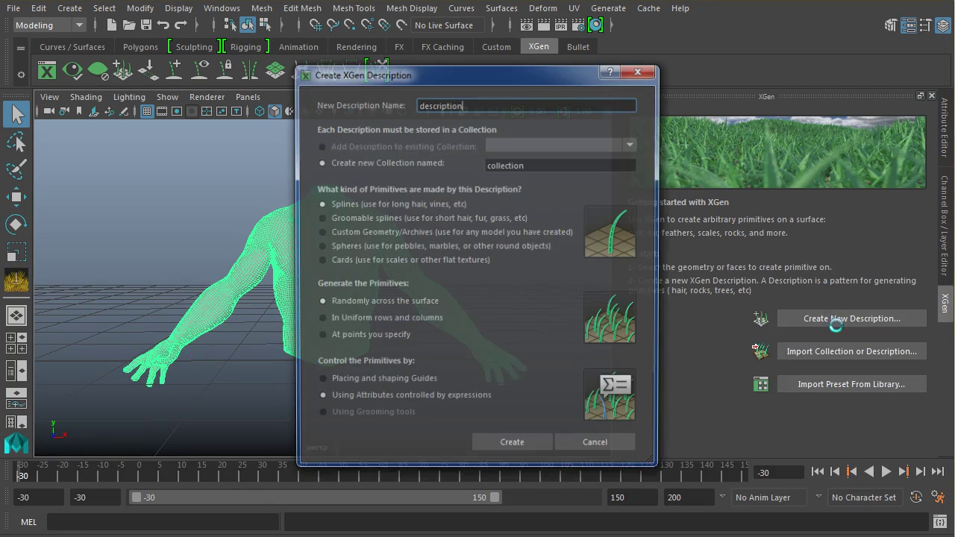
left_click_drag(526, 76, 613, 87)
- Name the new description BigFoot_Body_Fur and its new collection BigFoot_Fur
double_click(520, 113)
left_click(572, 115)
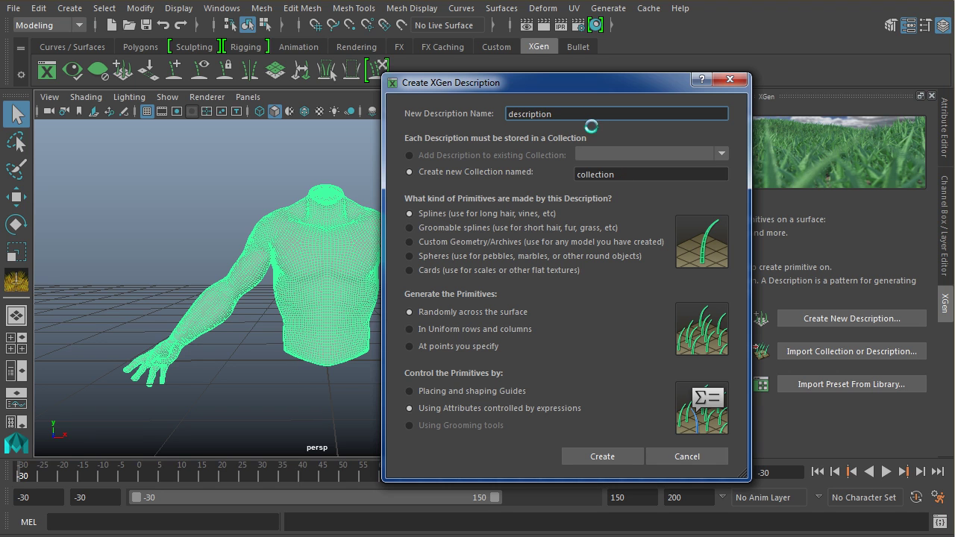
left_click_drag(553, 110, 363, 103)
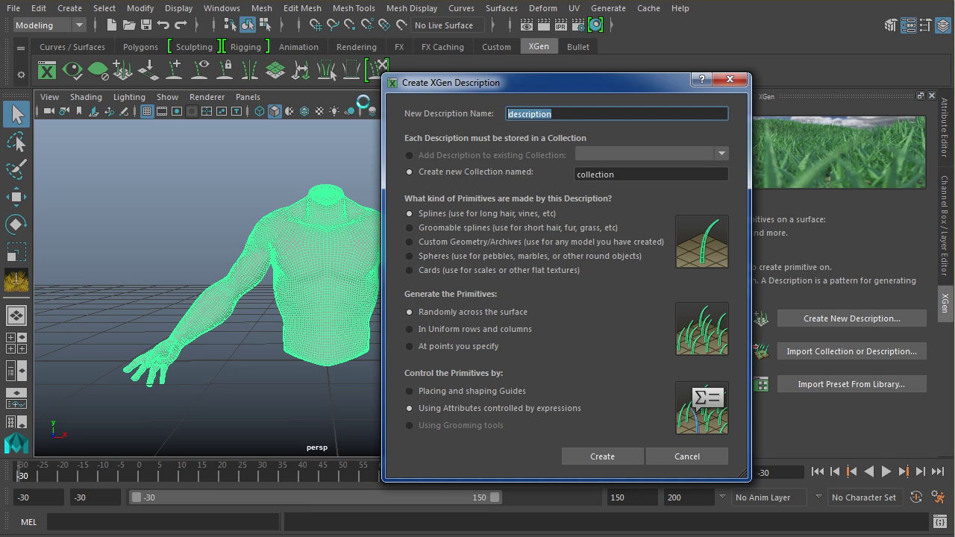
type("BigFoot_Demo_Fur")
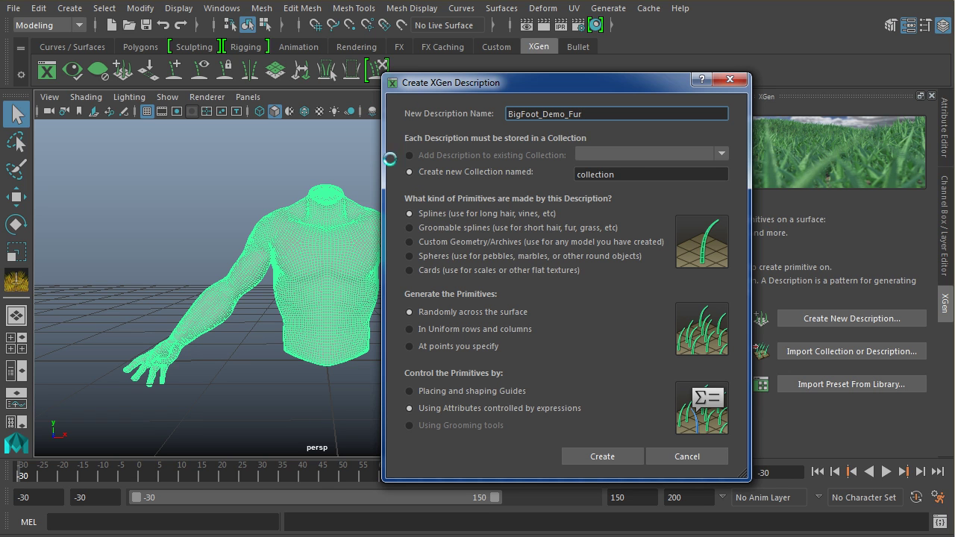
left_click(630, 174)
left_click_drag(629, 174, 509, 173)
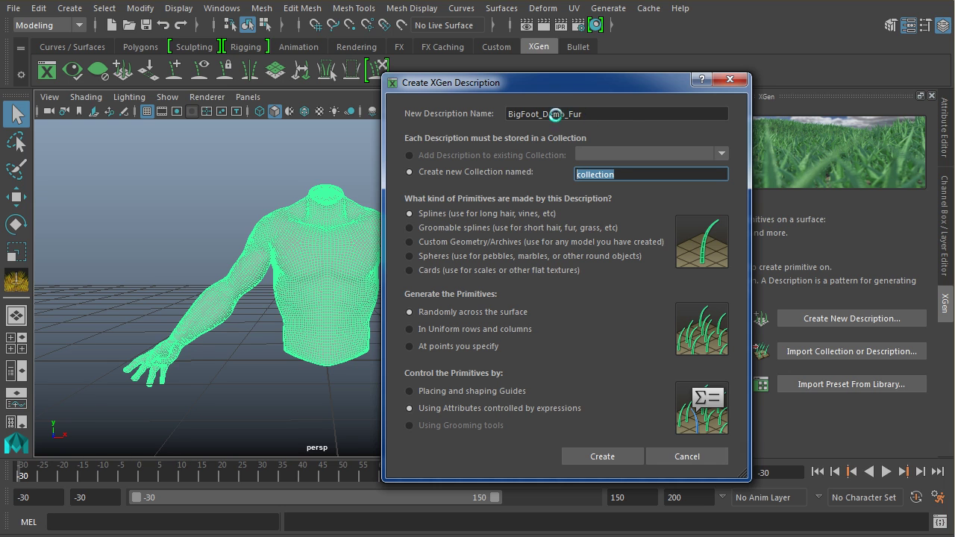
left_click_drag(565, 114, 542, 114)
type("Body")
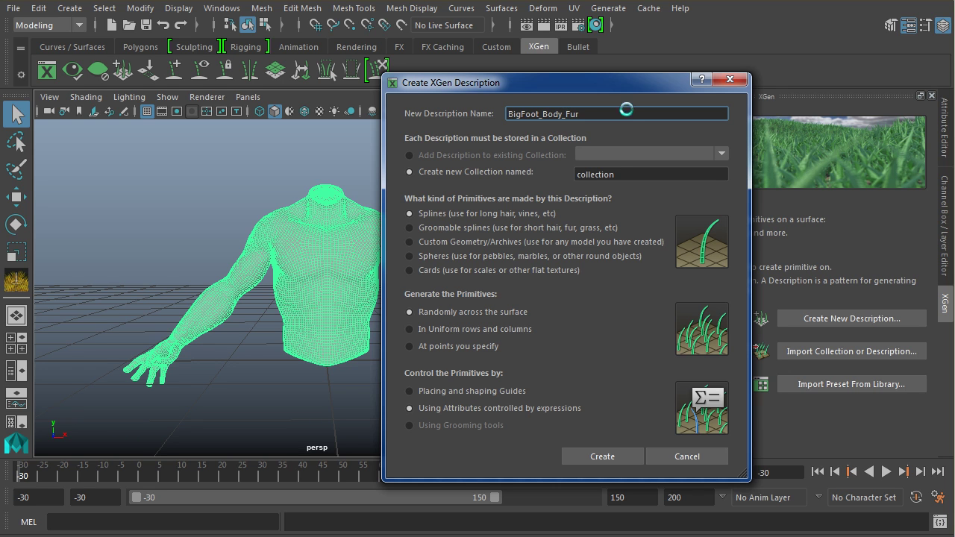
key("Tab")
type("B")
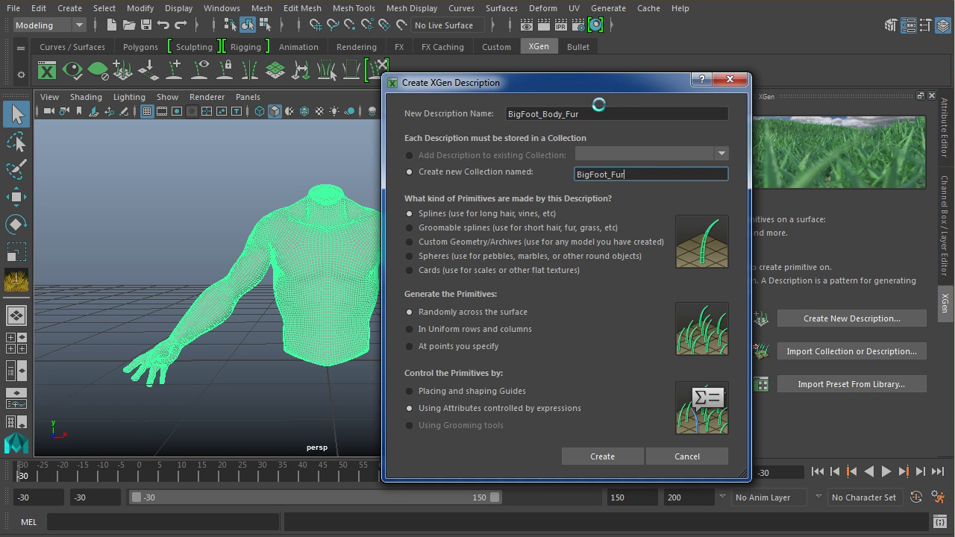
left_click_drag(573, 87, 550, 75)
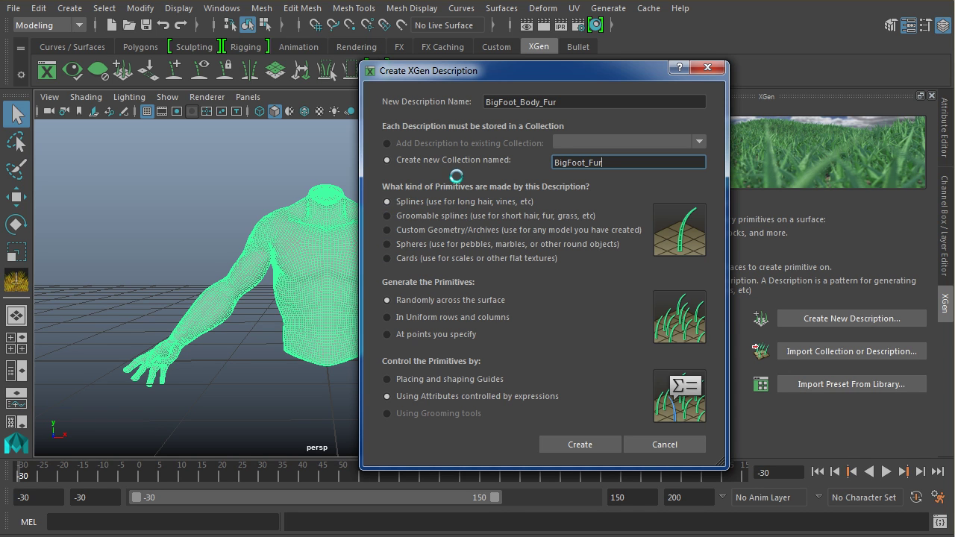
- Try the splines, groomable splines, custom geometry, spheres and cards primitive types to compare their generation and control options
left_click(440, 215)
left_click(453, 216)
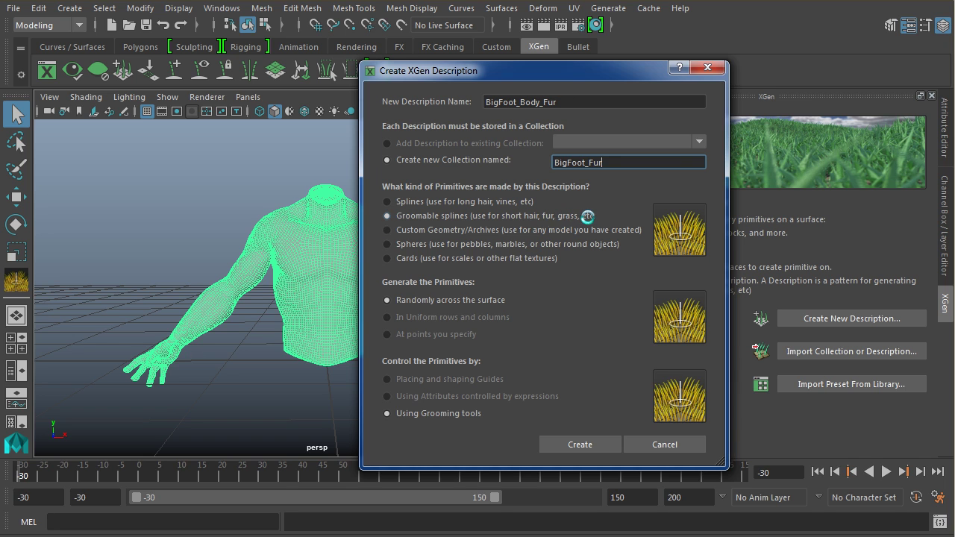
left_click(530, 231)
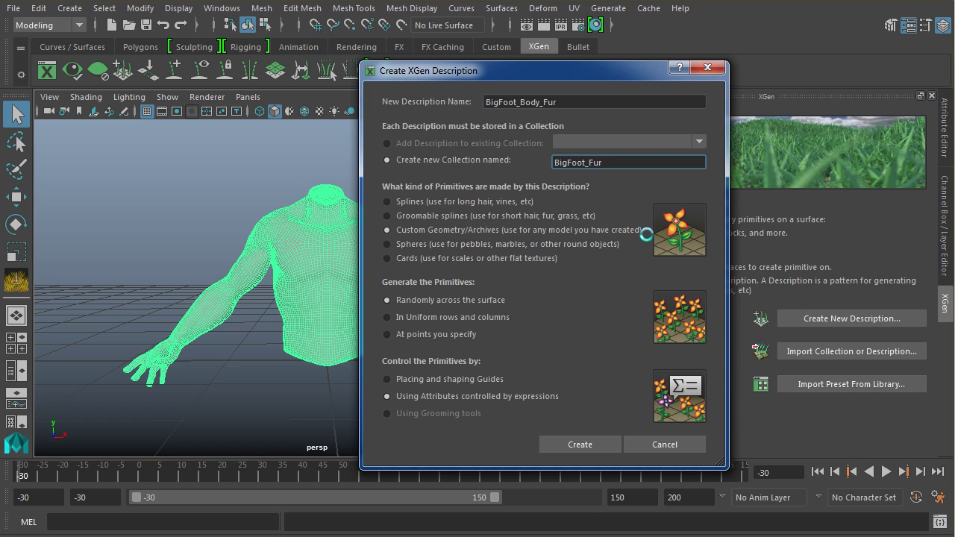
left_click(508, 247)
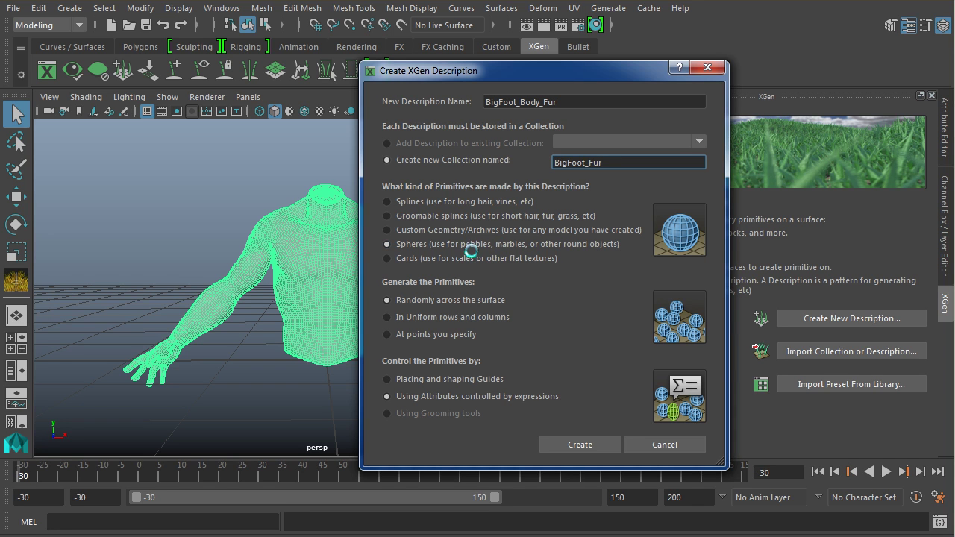
left_click(516, 258)
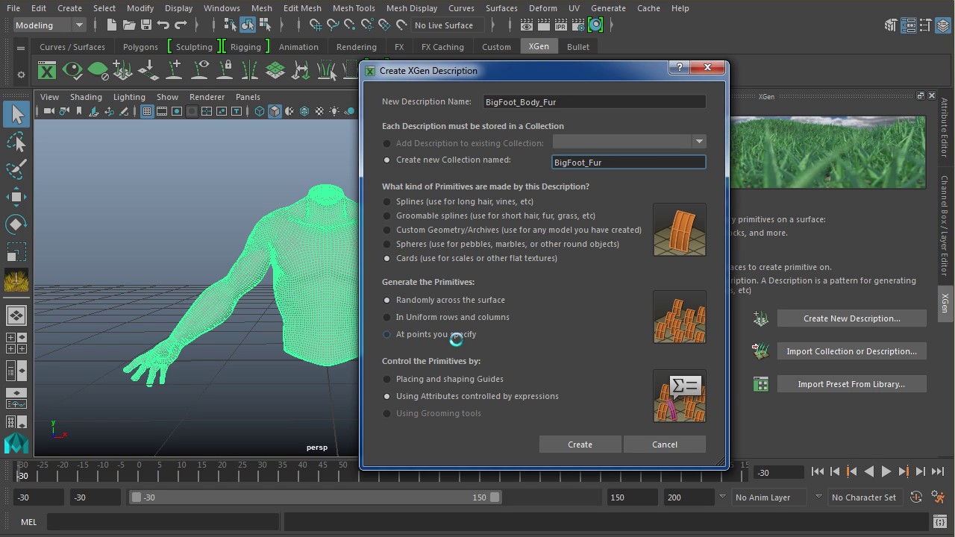
left_click(412, 202)
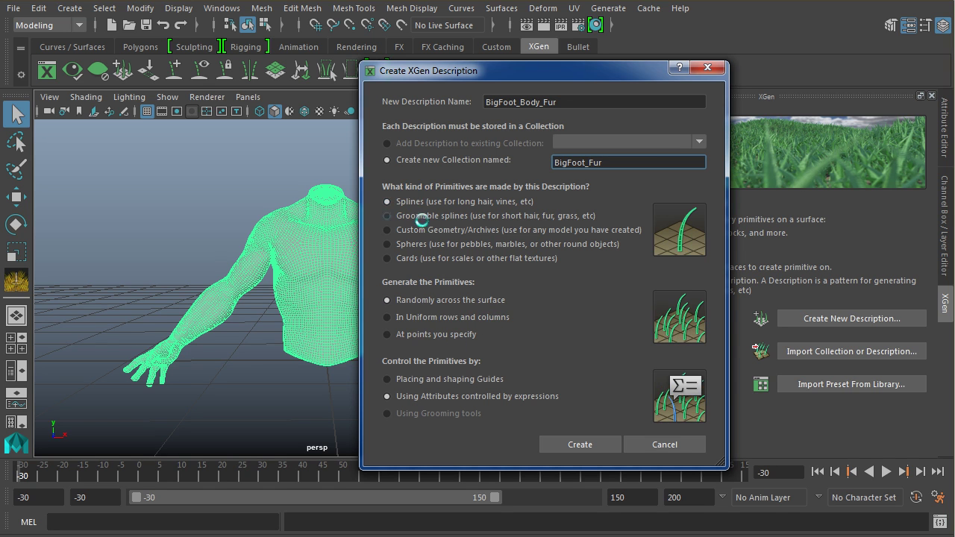
left_click(421, 229)
left_click(422, 244)
left_click(422, 258)
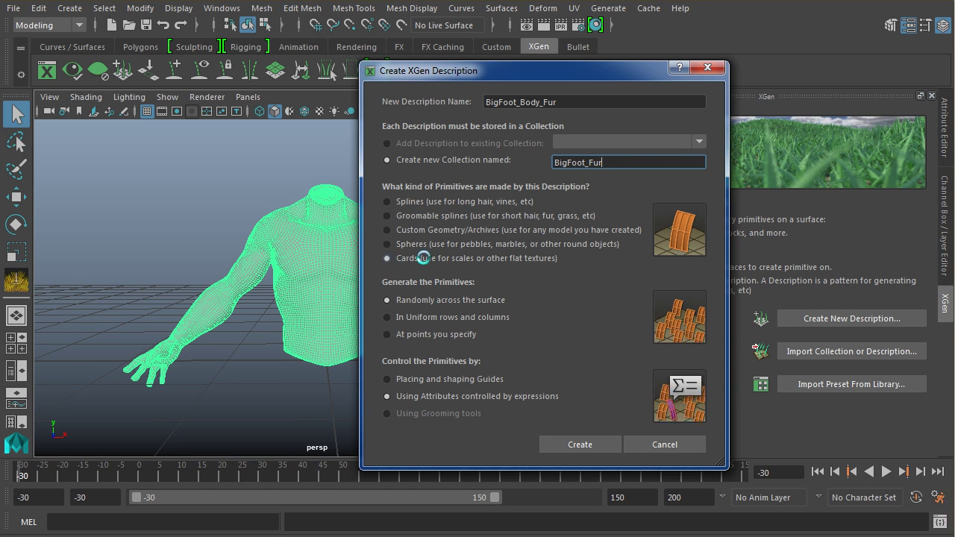
left_click(429, 216)
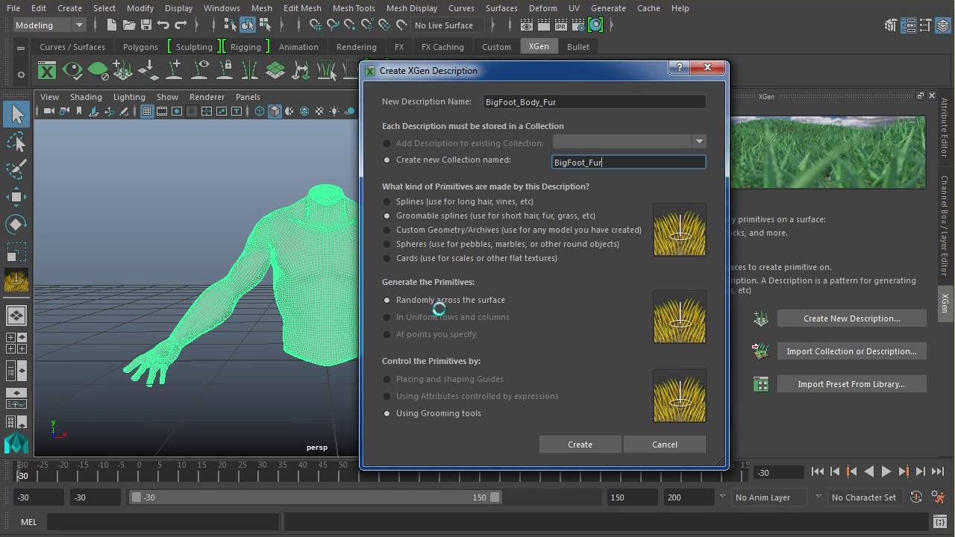
left_click(420, 202)
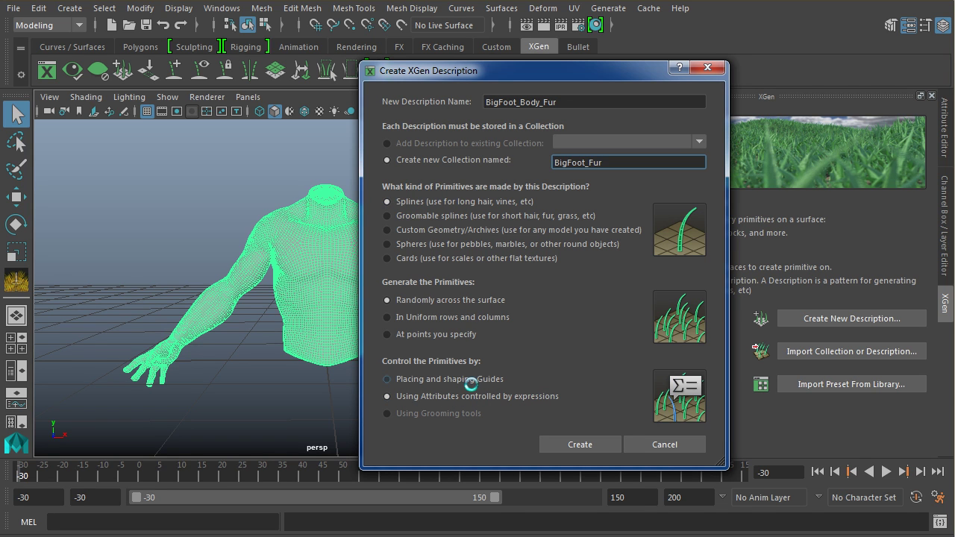
left_click(423, 258)
left_click(411, 246)
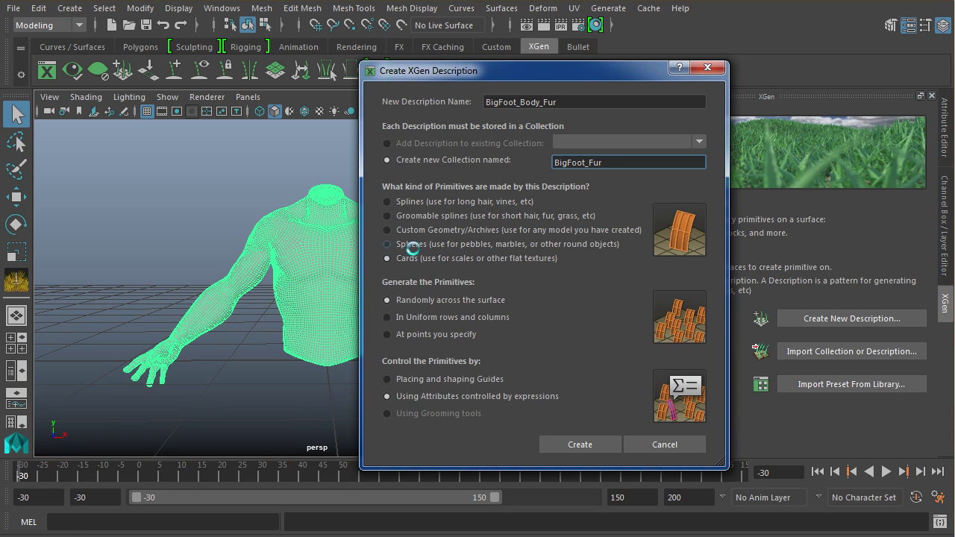
left_click(411, 229)
left_click(423, 255)
left_click(422, 247)
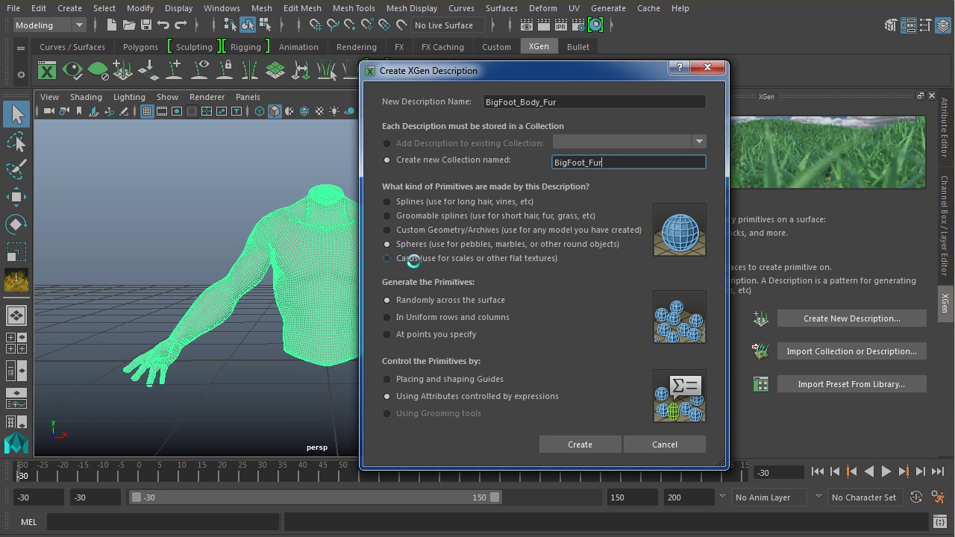
- Create the description with groomable splines generated randomly across the surface and controlled with grooming tools
left_click(409, 215)
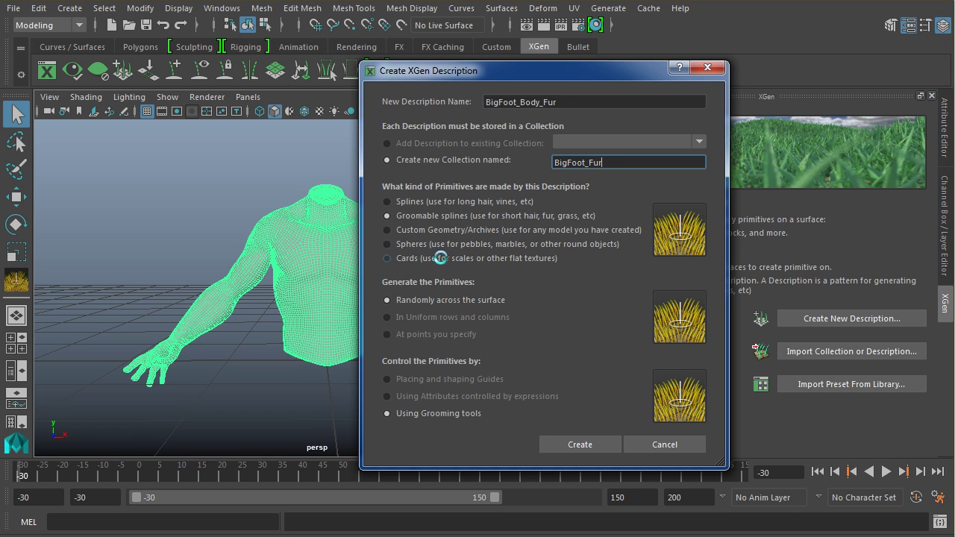
left_click(572, 445)
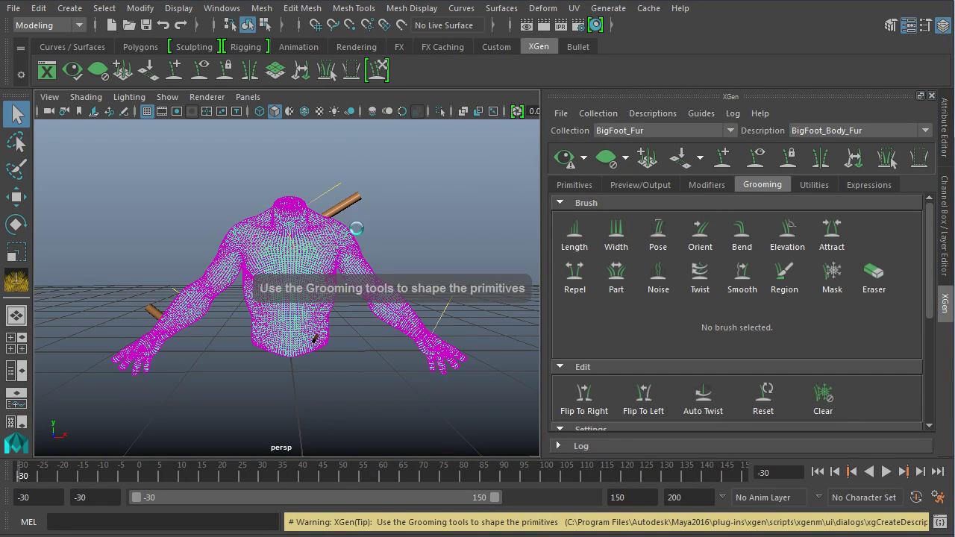
scroll(369, 239, "up", 5)
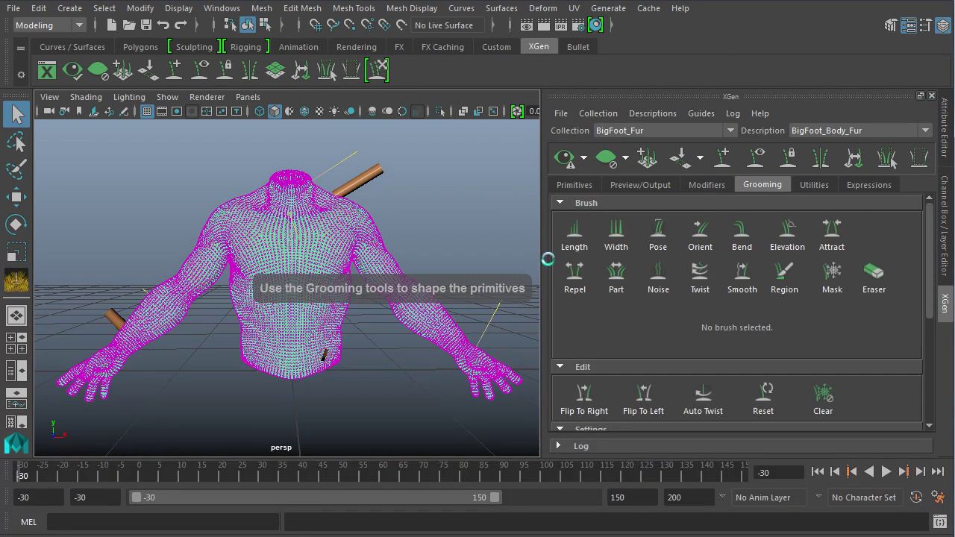
scroll(348, 206, "up", 3)
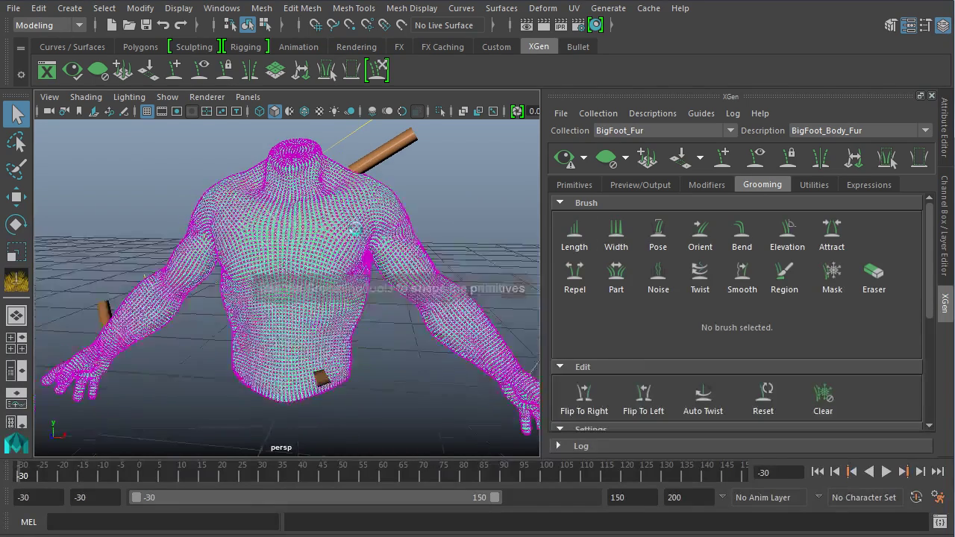
left_click_drag(346, 176, 388, 219, "alt")
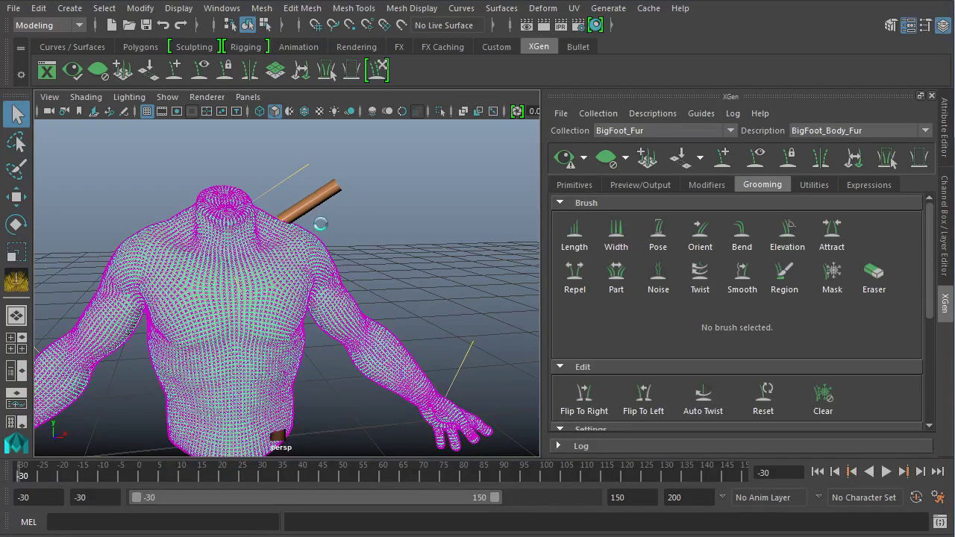
left_click_drag(361, 282, 319, 191, "alt")
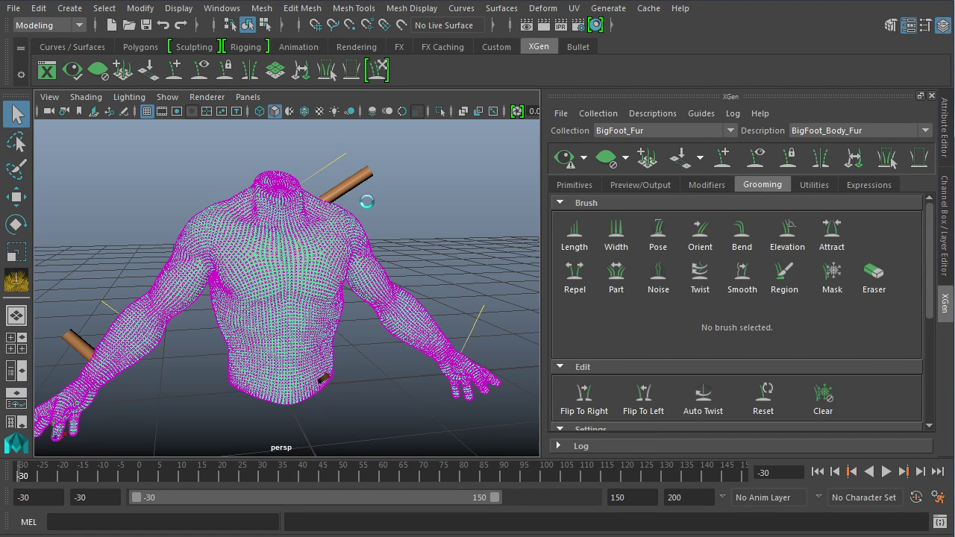
- Raise the groom density of the body fur description to 500
left_click_drag(384, 236, 393, 286, "alt")
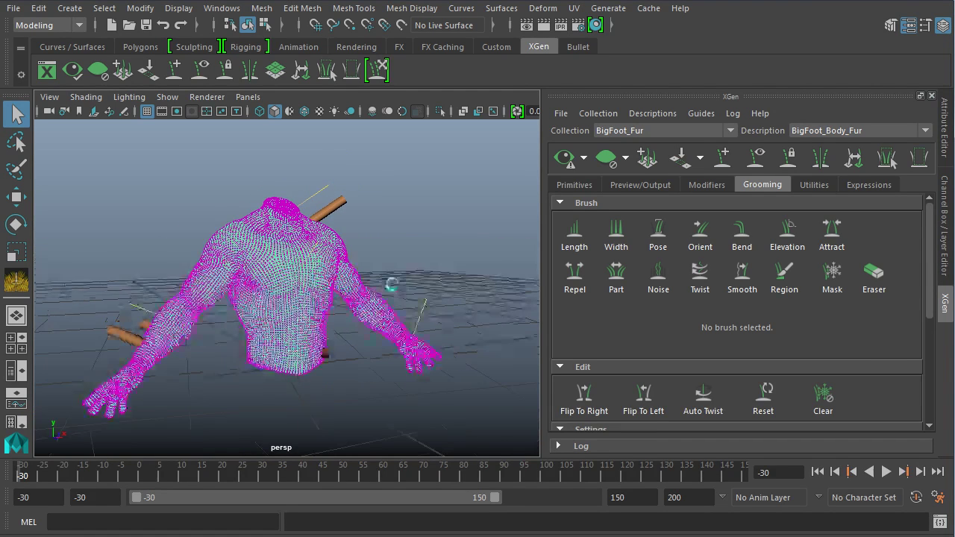
left_click_drag(291, 229, 336, 291, "alt")
left_click_drag(341, 333, 315, 346, "alt")
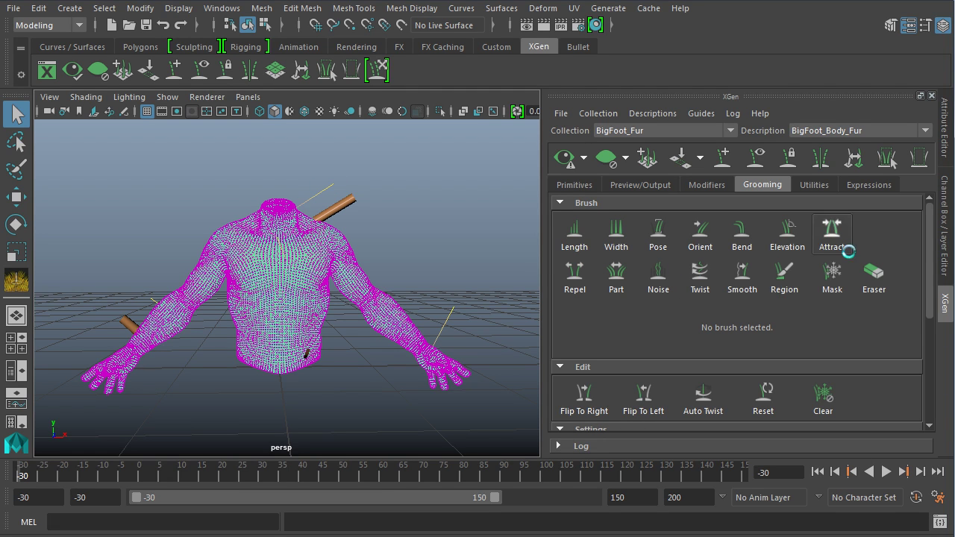
left_click_drag(929, 240, 935, 331)
left_click_drag(720, 264, 832, 264)
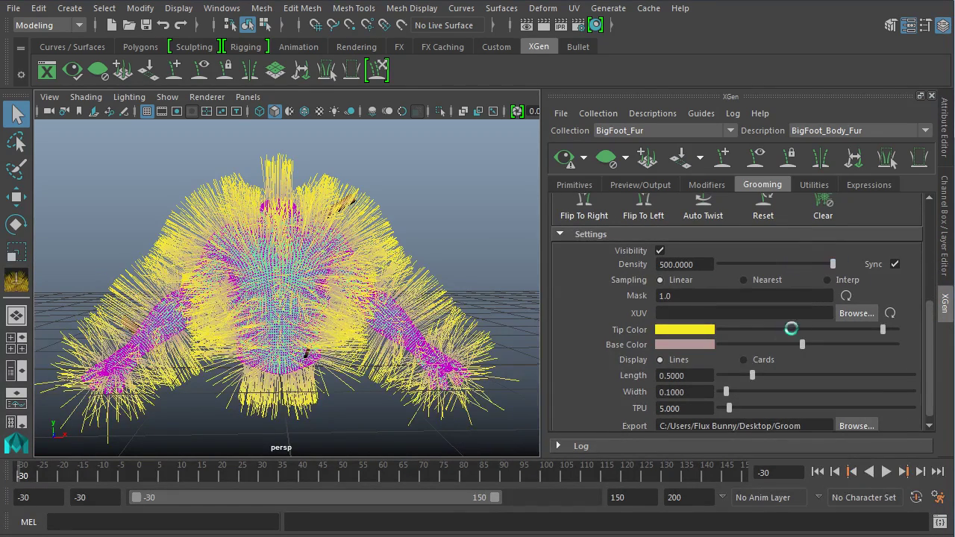
- Shorten the groom length of the body fur to about 0.094 and inspect the coverage around the torso
left_click_drag(745, 377, 725, 376)
scroll(240, 240, "up", 4)
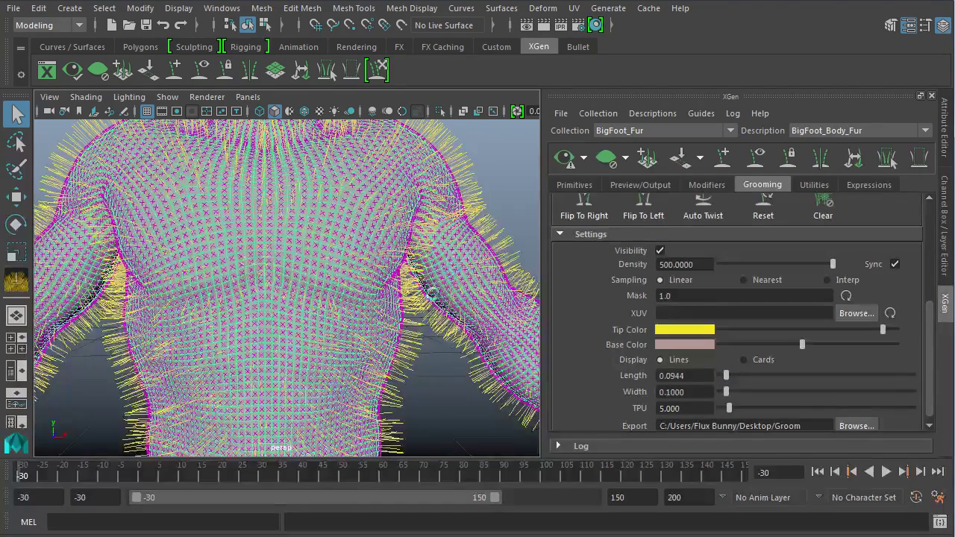
scroll(455, 262, "up", 4)
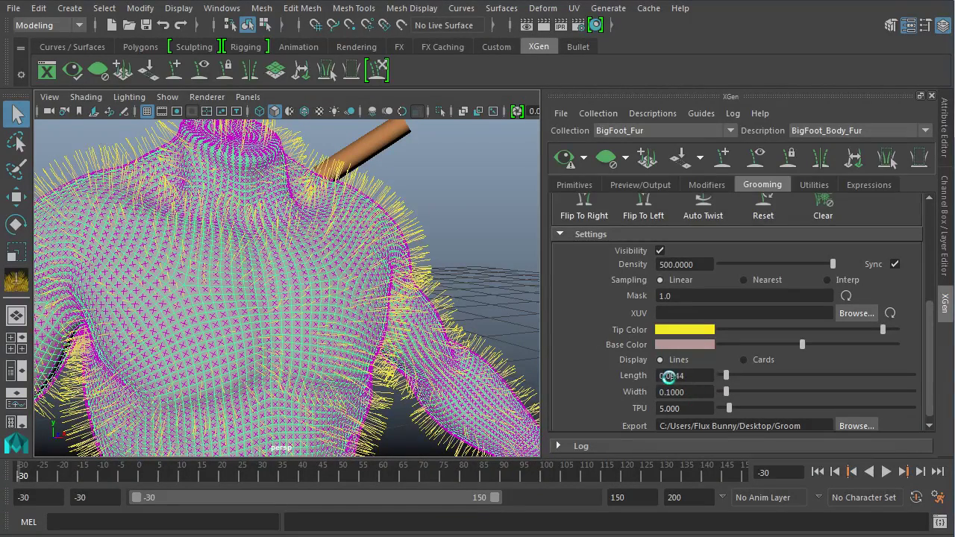
left_click(665, 377)
scroll(466, 256, "down", 5)
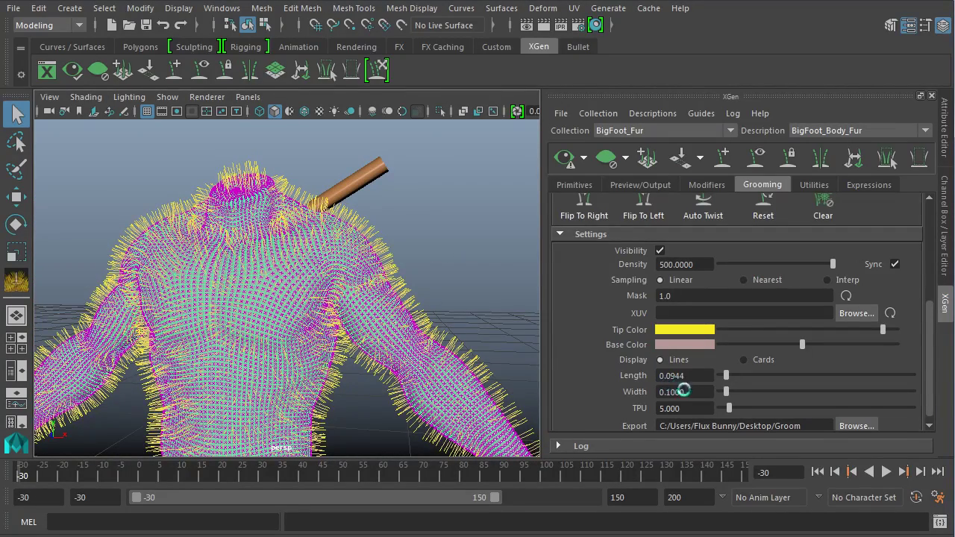
left_click_drag(486, 291, 403, 261, "alt")
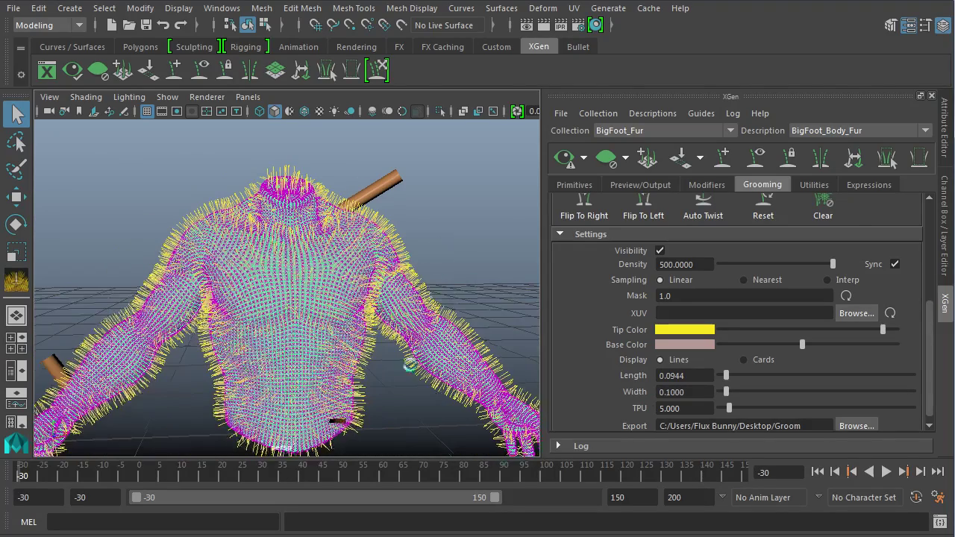
left_click_drag(468, 256, 413, 296, "alt")
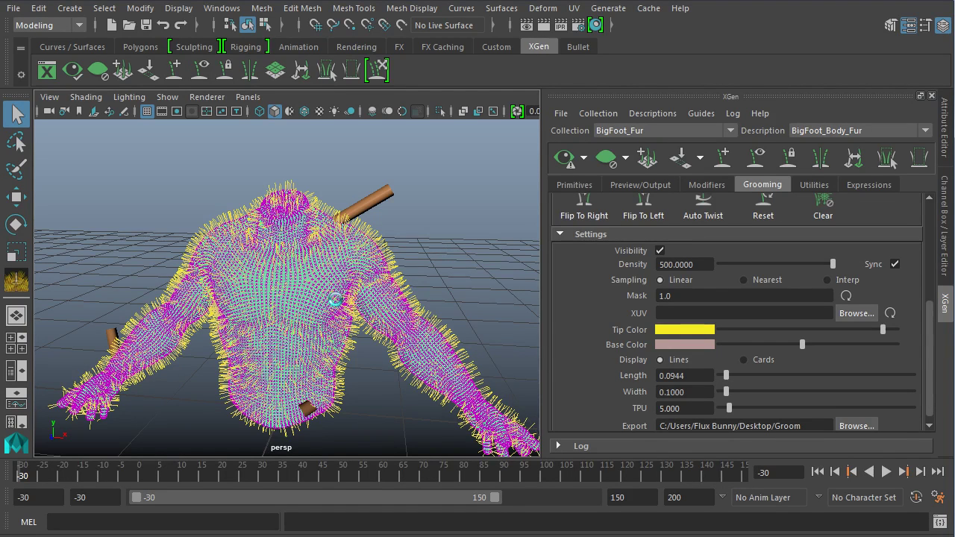
left_click_drag(334, 300, 307, 258, "alt")
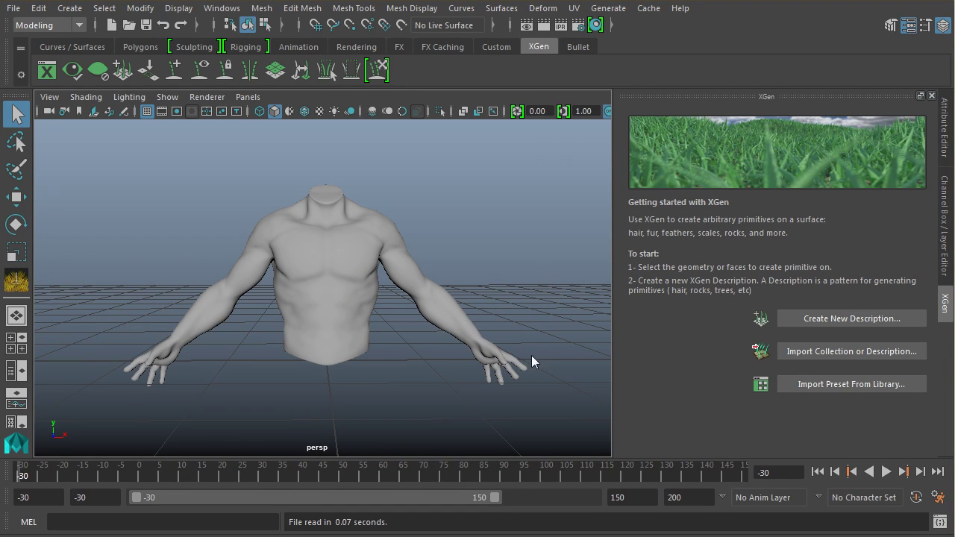
- Select the torso mesh and set its X, Y and Z scale to 10
left_click(341, 285)
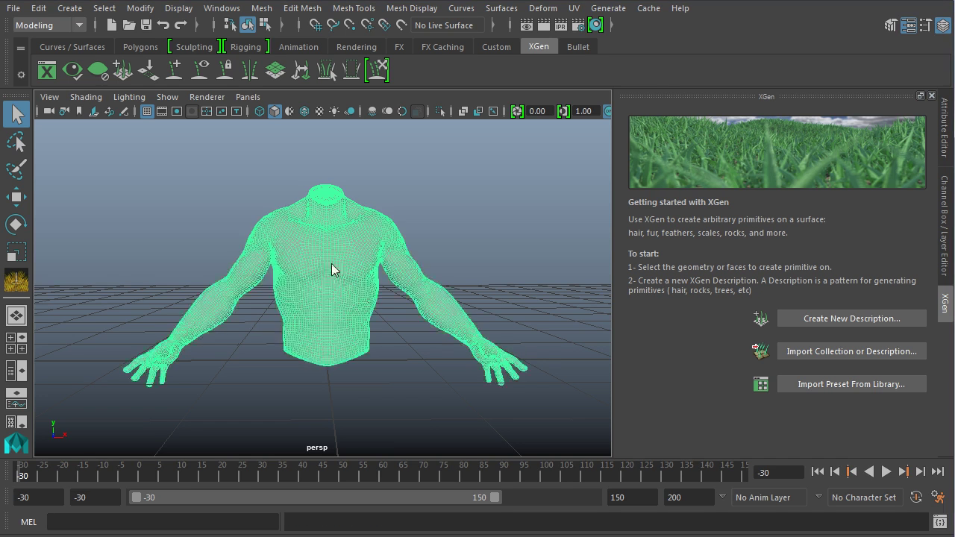
left_click(945, 231)
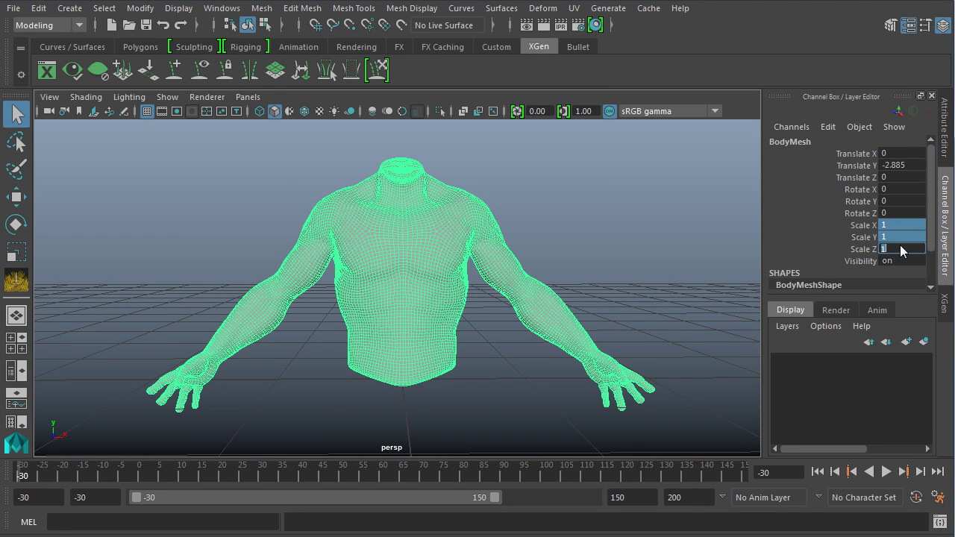
type("0")
key("Return")
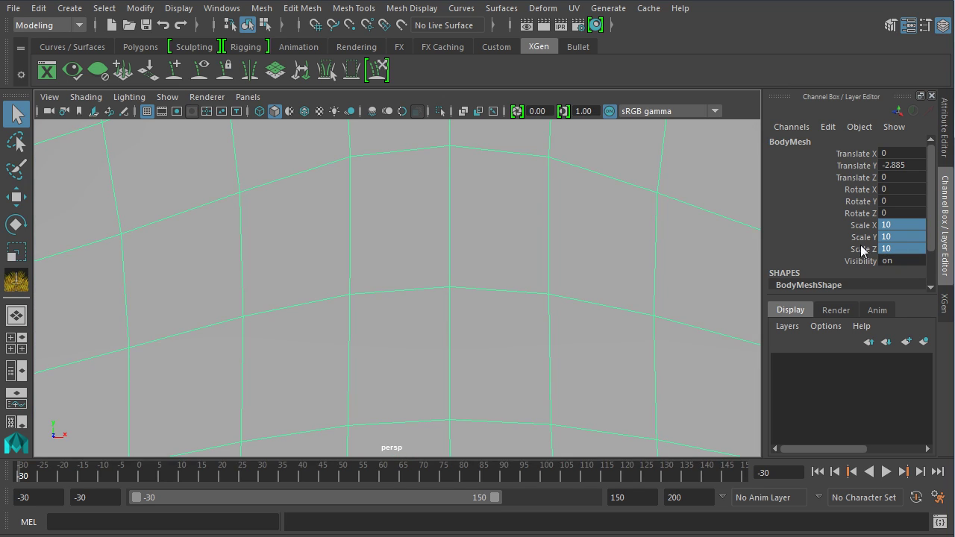
scroll(570, 297, "down", 10)
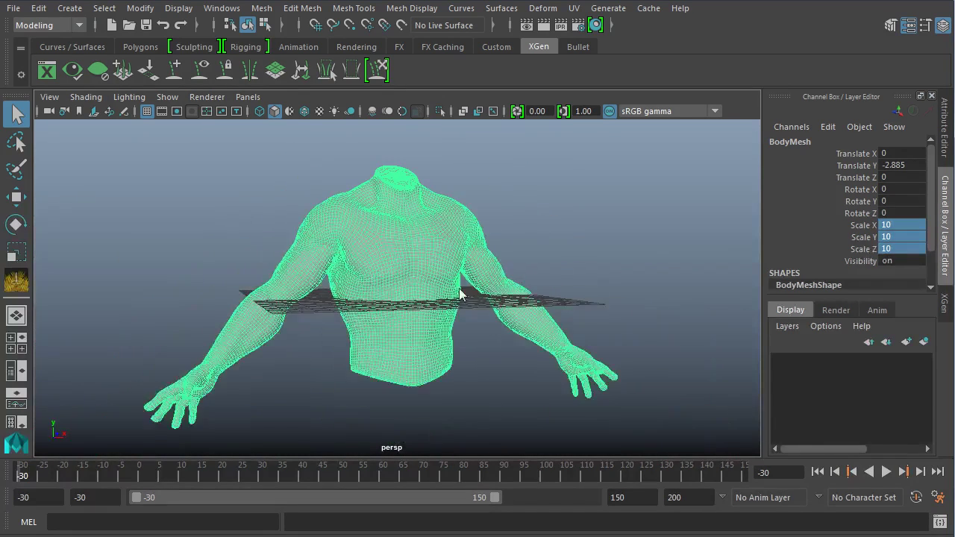
- Move the enlarged torso mesh up above the grid to a Translate Y of about 6.67
key("w")
left_click_drag(393, 228, 420, 179)
scroll(384, 256, "down", 3)
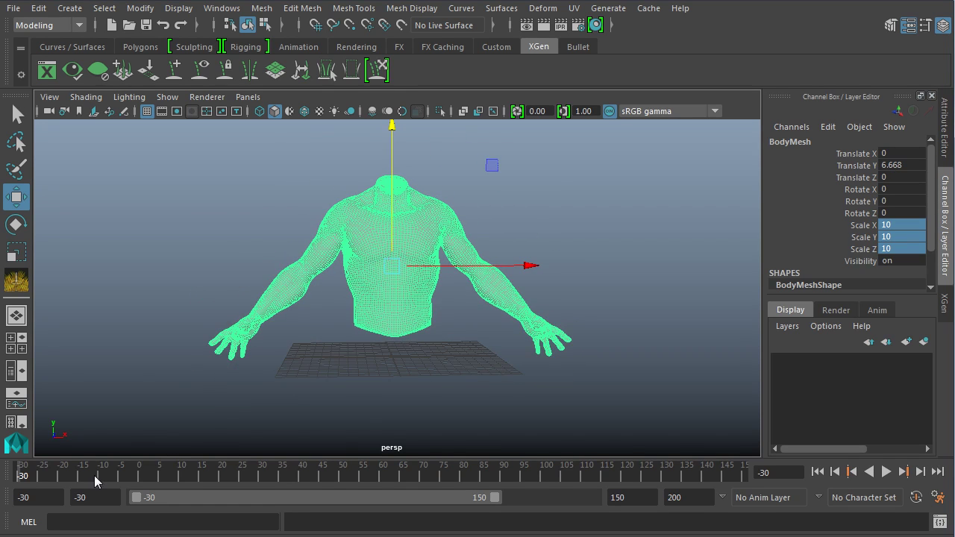
- Play back the arm animation briefly to check the scaled mesh, and stop the playback
key("alt+v")
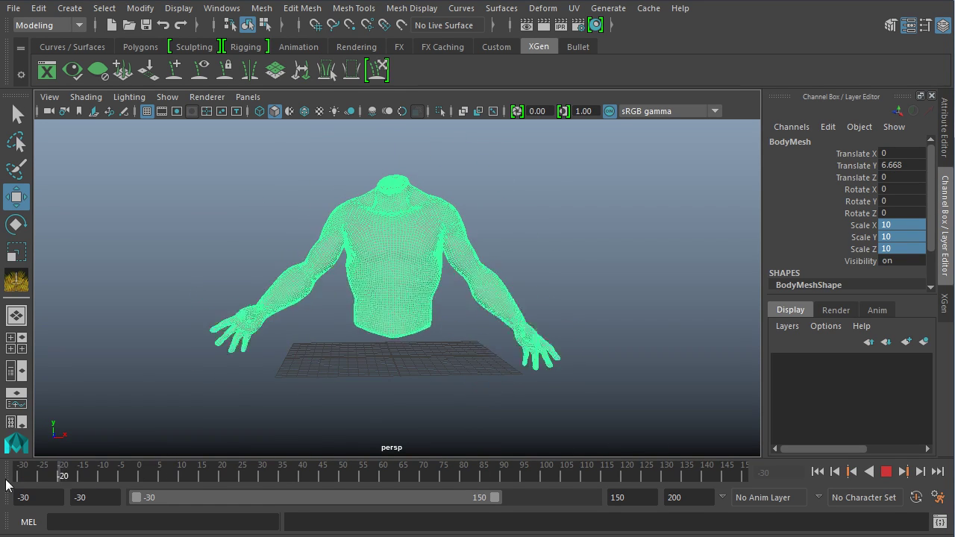
key("alt+v")
left_click(267, 300)
scroll(334, 280, "up", 3)
- Select the torso mesh again and start creating a new XGen description for it
left_click(334, 280)
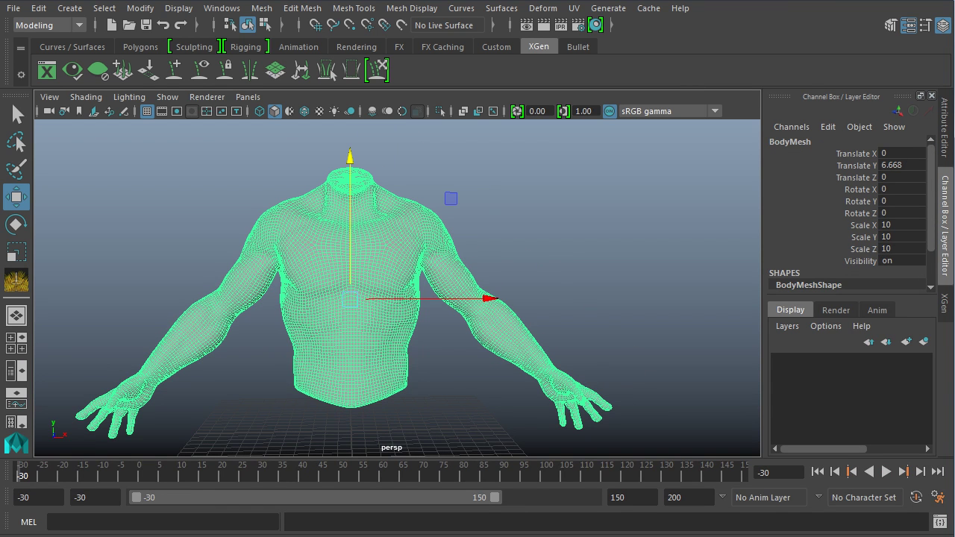
left_click(945, 308)
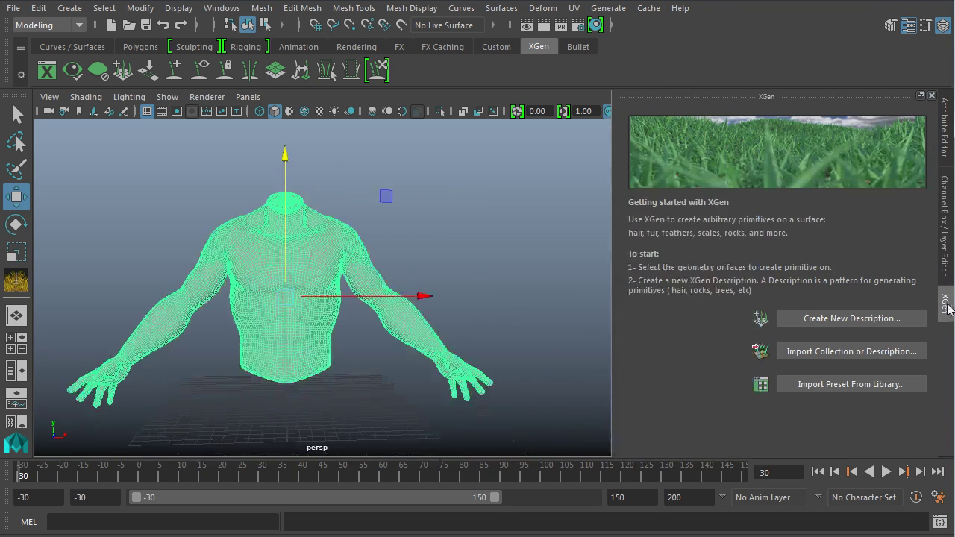
left_click(830, 320)
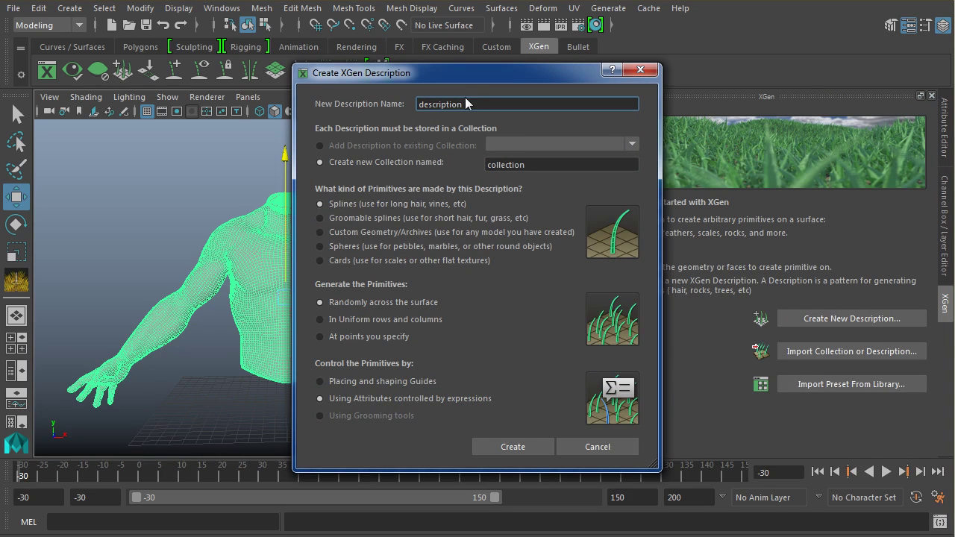
- Name the description BigFoot_Body_Fur in a new collection BigFoot_Fur_Col and create it with groomable splines
double_click(447, 105)
type("BigFoot_Bod")
key("BackSpace")
type("Fur")
left_click(321, 162)
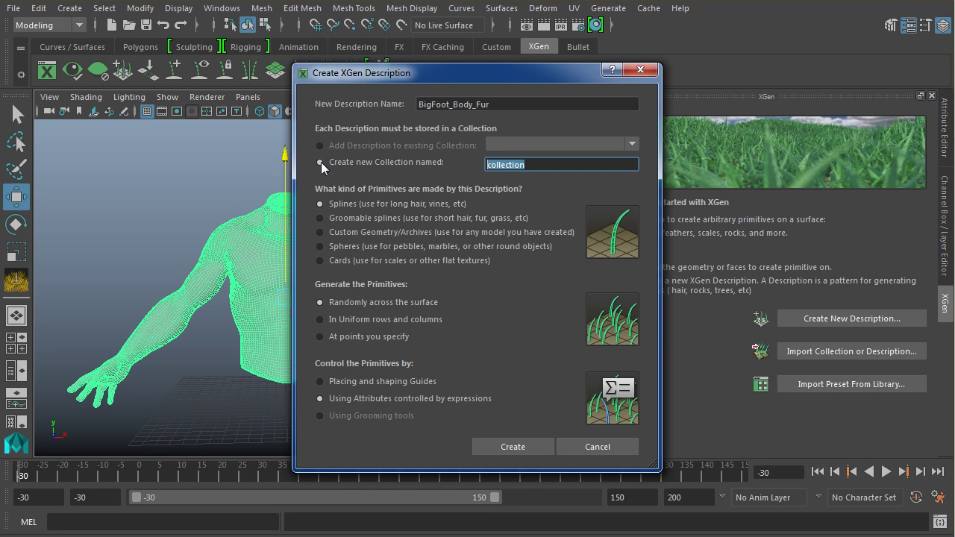
type("BigFoot_Fur_Col")
left_click(333, 217)
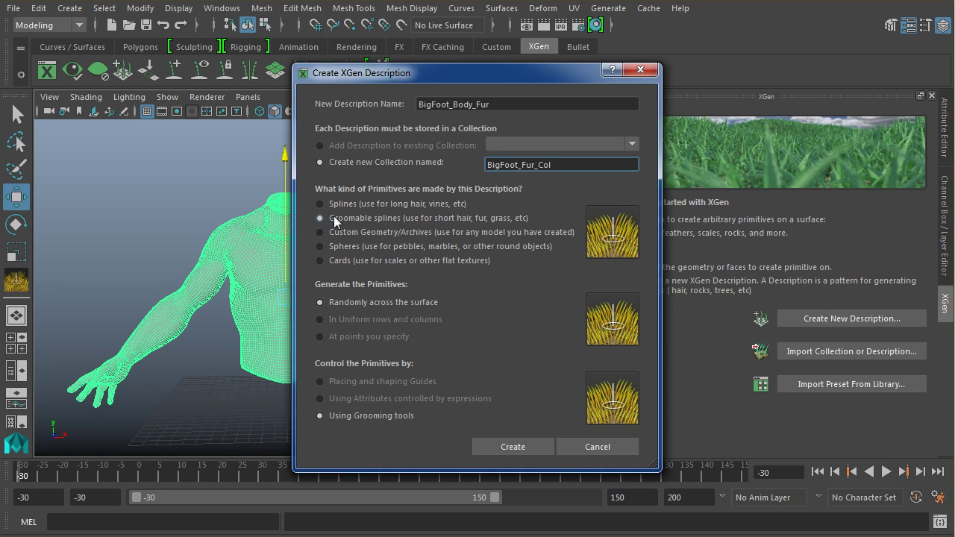
left_click(515, 446)
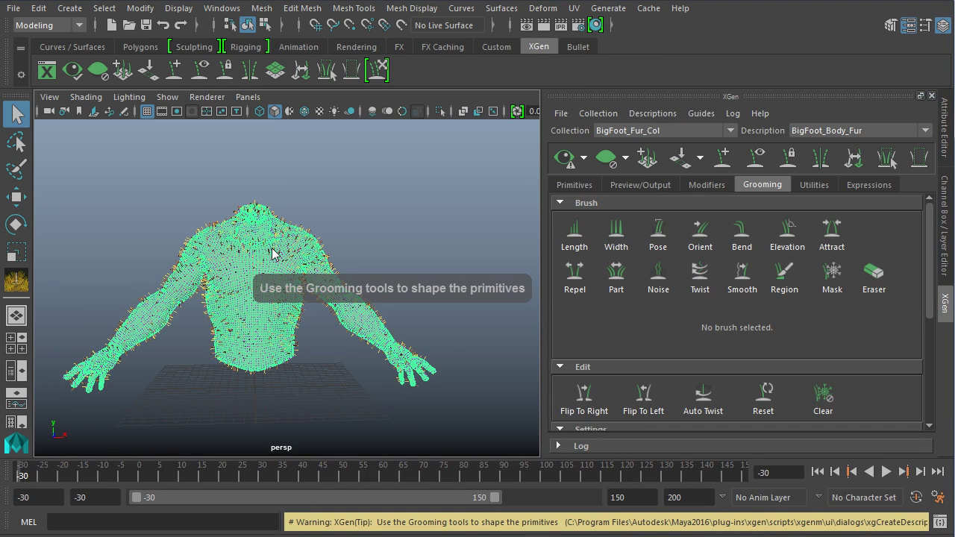
- Deselect the torso mesh to view the new fur splines without the wireframe highlight
scroll(368, 268, "up", 6)
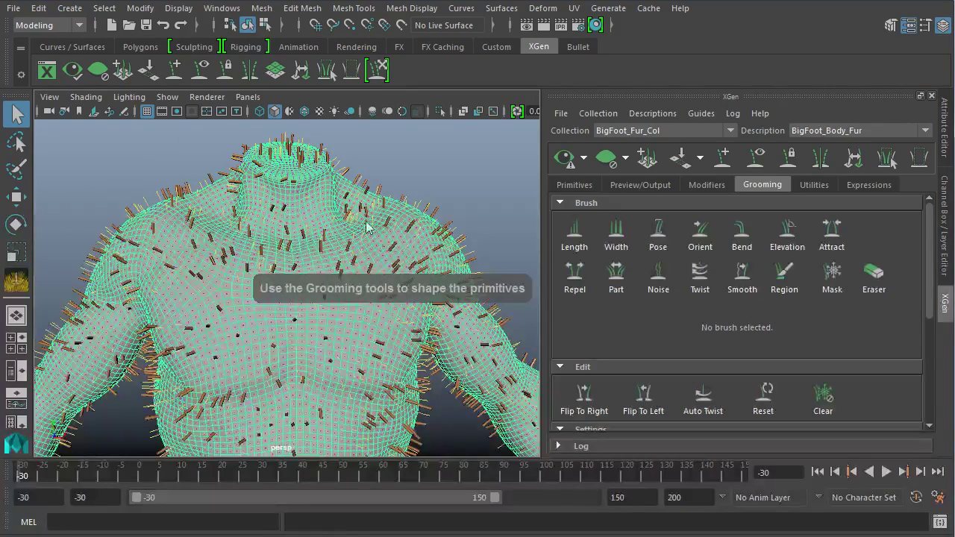
mouse_move(149, 217)
left_mouse_down("alt")
mouse_move(187, 245)
mouse_move(328, 233)
mouse_move(181, 228)
mouse_move(305, 294)
mouse_move(306, 266)
mouse_move(355, 282)
left_mouse_up("alt")
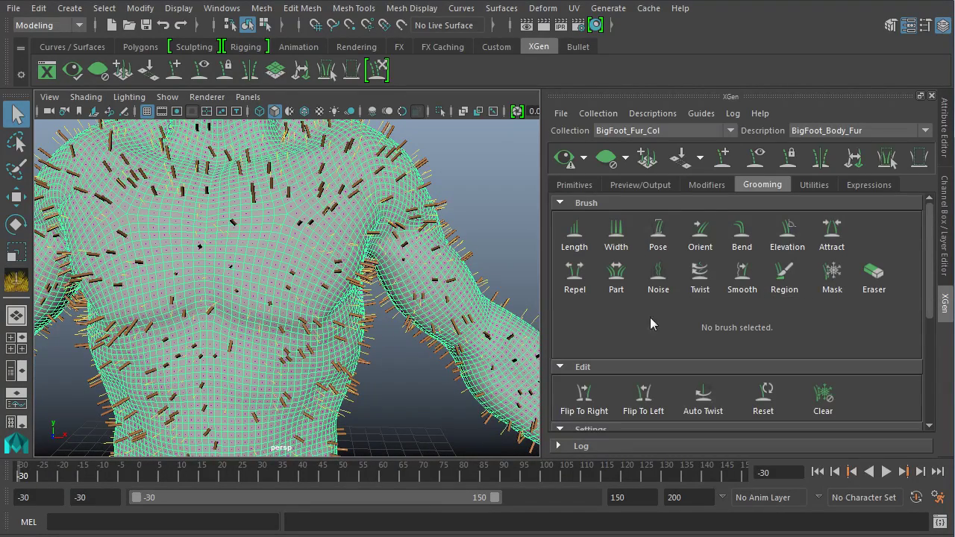
right_click_drag(465, 268, 438, 204, "alt")
left_click(453, 214)
left_click_drag(453, 213, 399, 202, "alt")
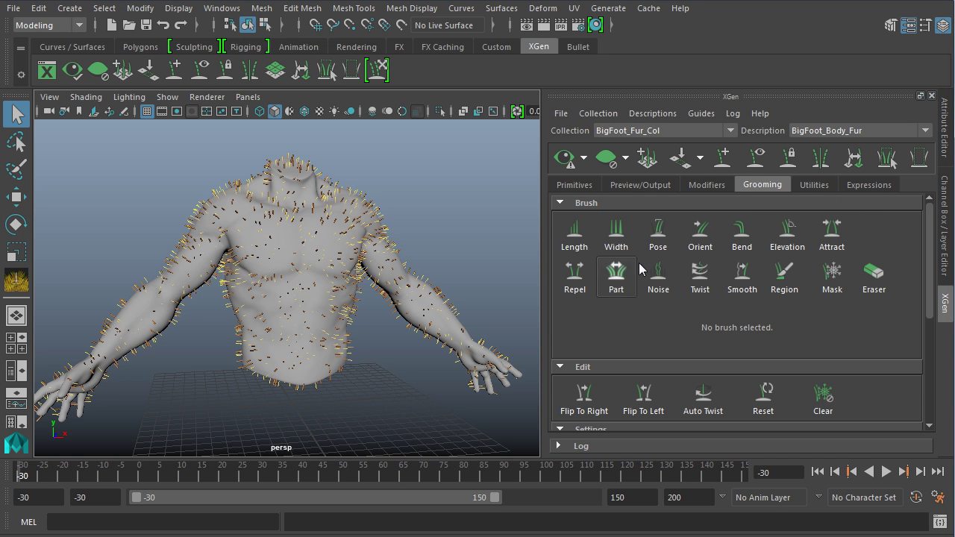
mouse_move(361, 251)
right_mouse_down("alt")
mouse_move(330, 241)
mouse_move(352, 243)
right_mouse_up("alt")
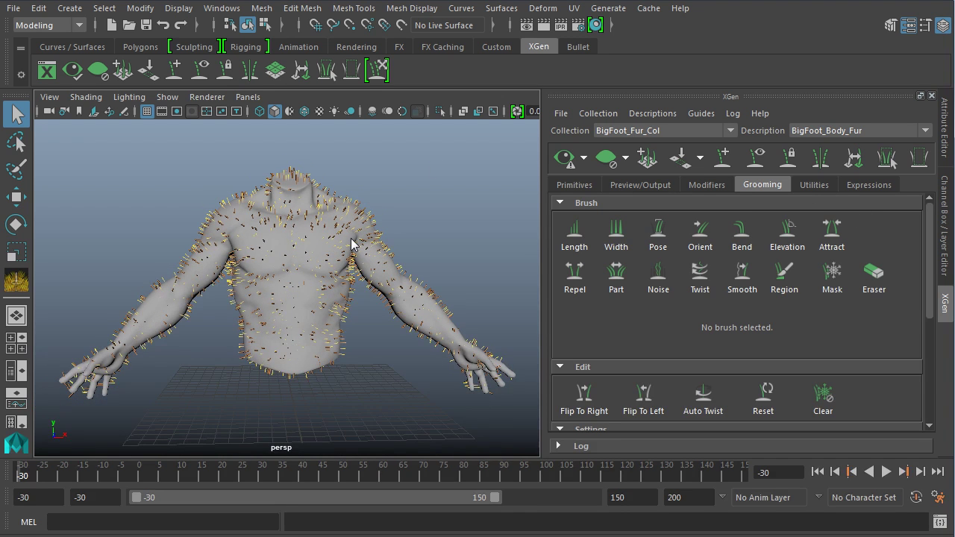